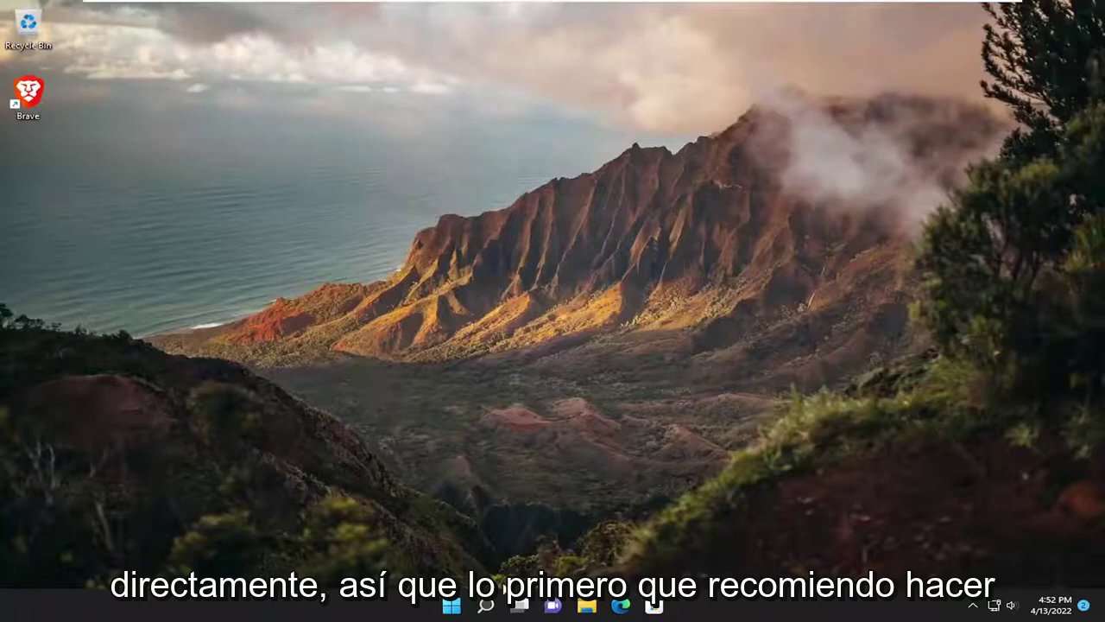
Step: Search 'troubleshoot' and go to Troubleshoot > Other troubleshooters in Settings
{"action": "left_click", "coordinate": [486, 607]}
{"action": "type", "text": "troub"}
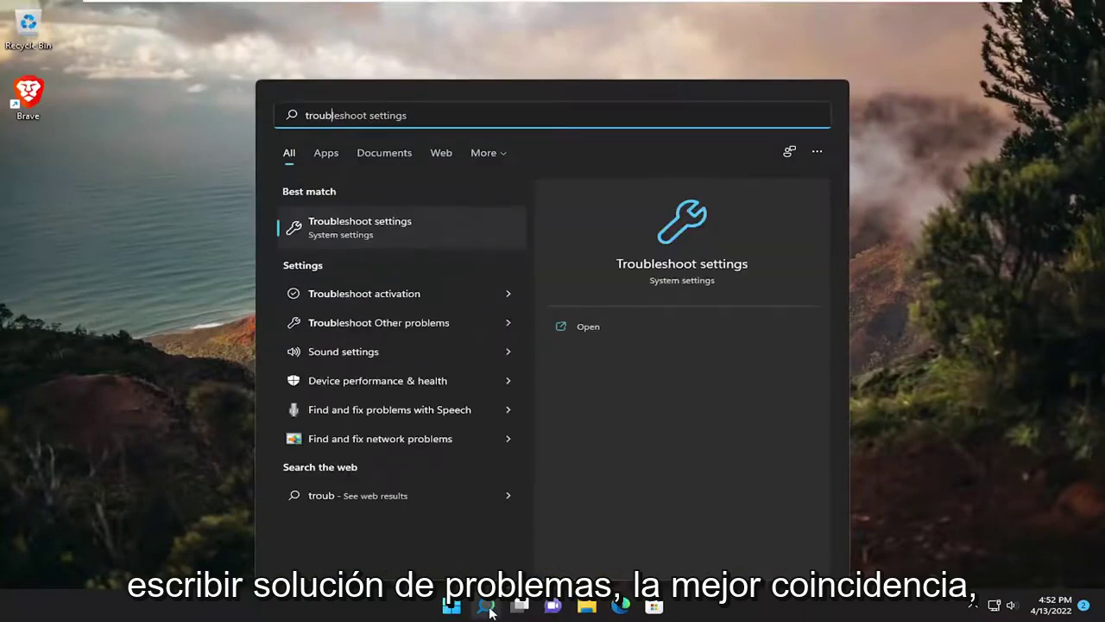
{"action": "type", "text": "leshoot"}
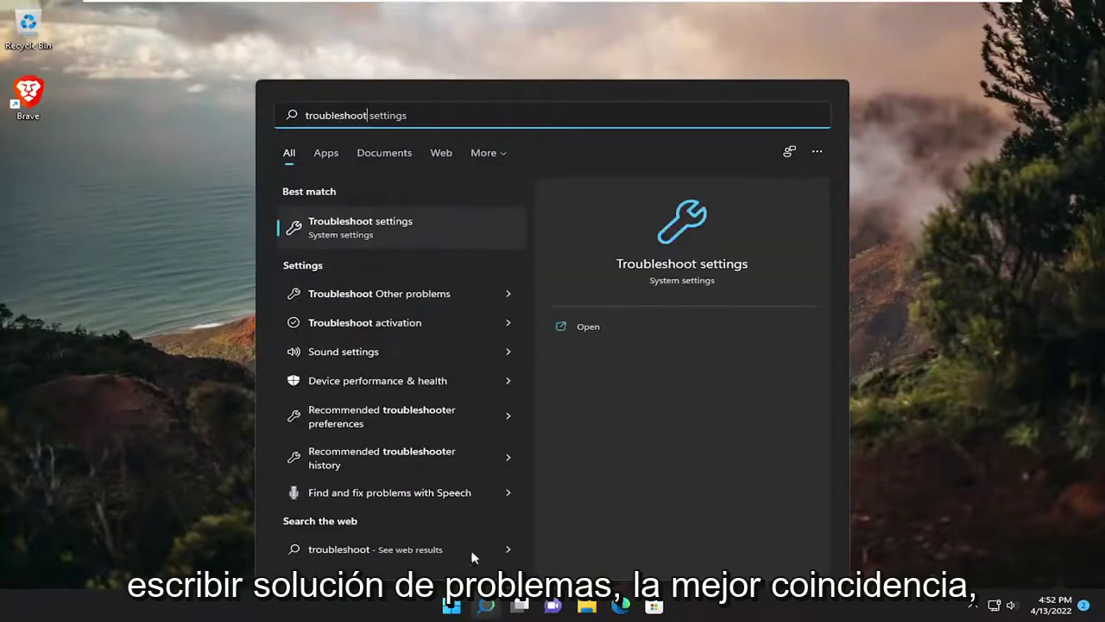
{"action": "left_click", "coordinate": [364, 234]}
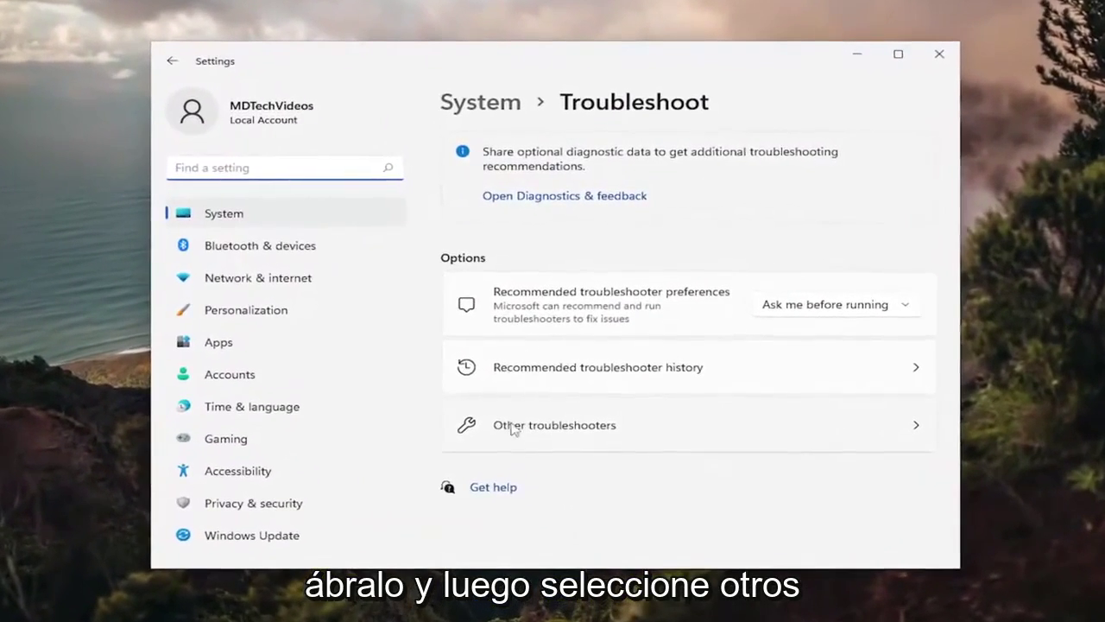
{"action": "left_click", "coordinate": [526, 426]}
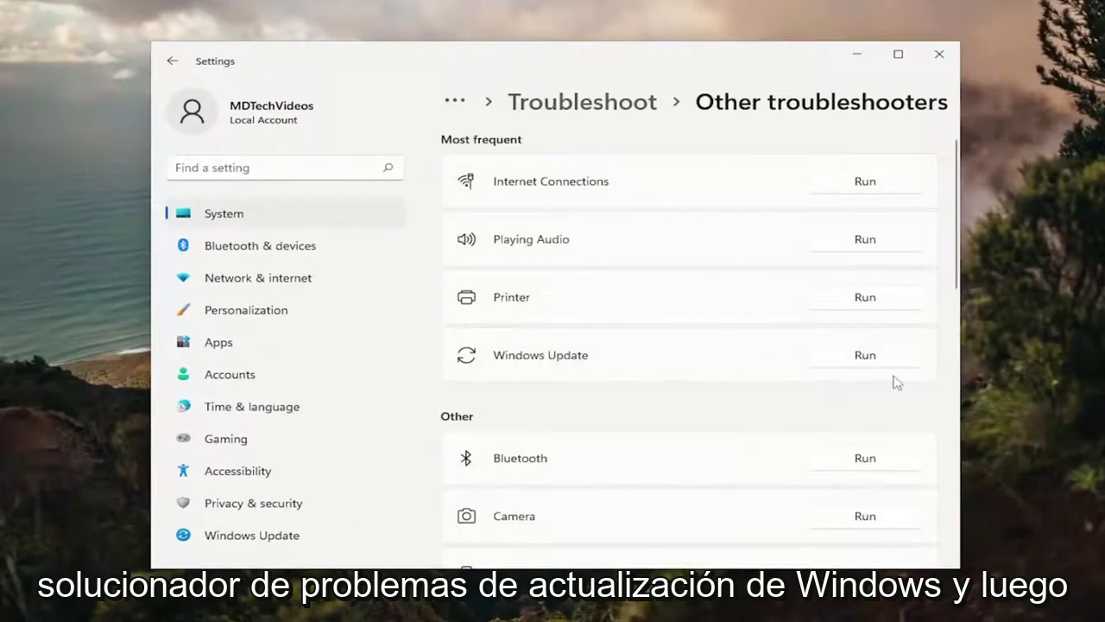
Step: Run the Windows Update troubleshooter until it reports detected update issues
{"action": "left_click", "coordinate": [867, 357]}
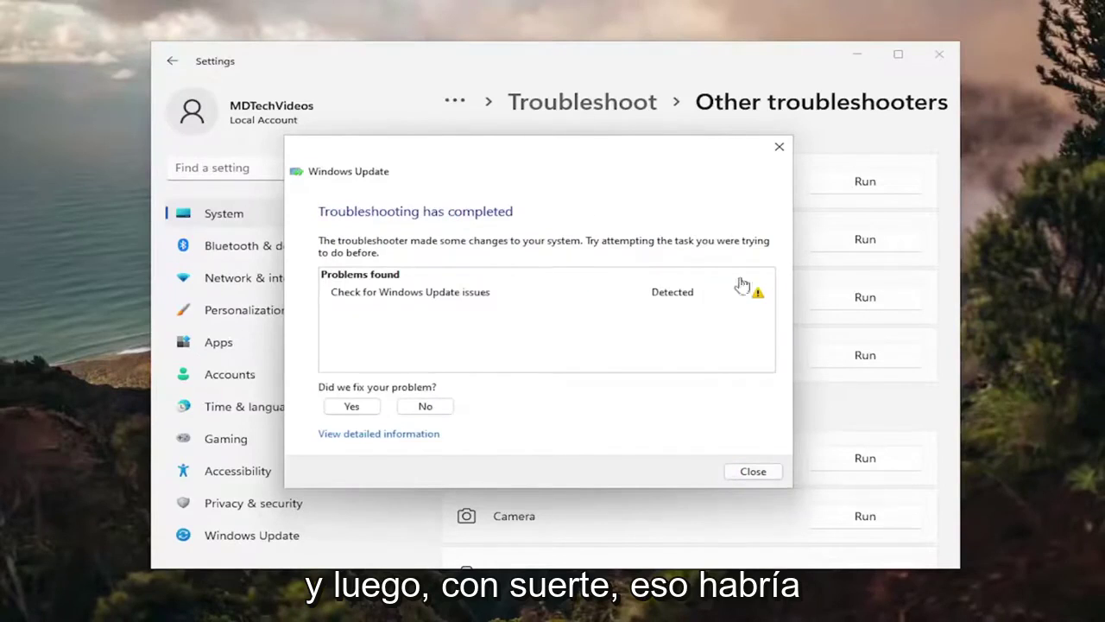
Step: Dismiss the troubleshooter report, close Settings, and launch 'cmd' as administrator
{"action": "left_click", "coordinate": [753, 471]}
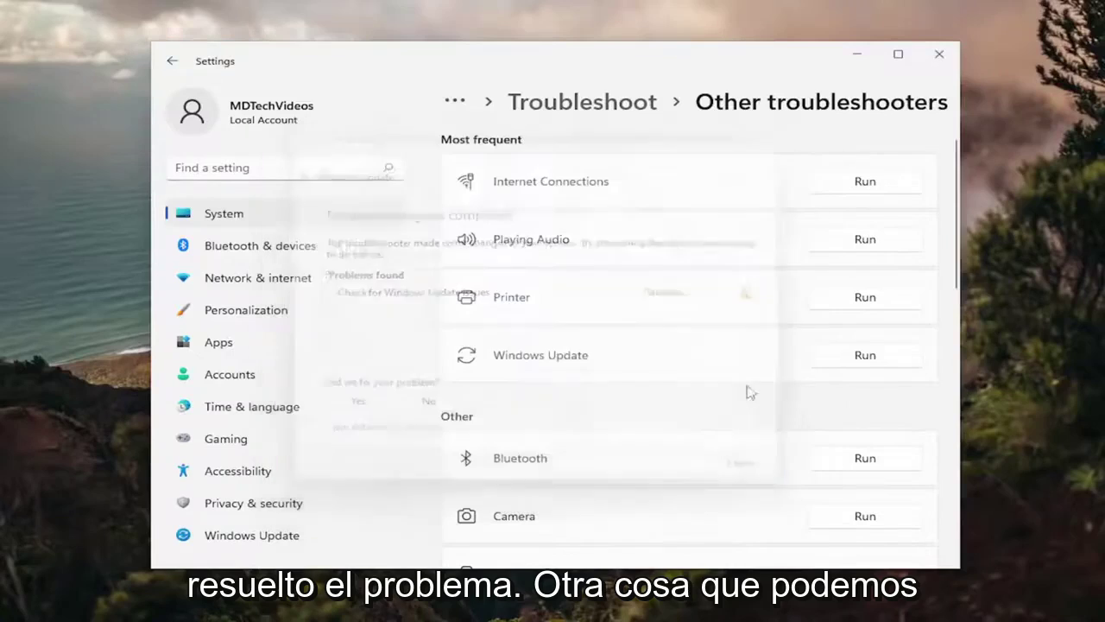
{"action": "left_click", "coordinate": [911, 69]}
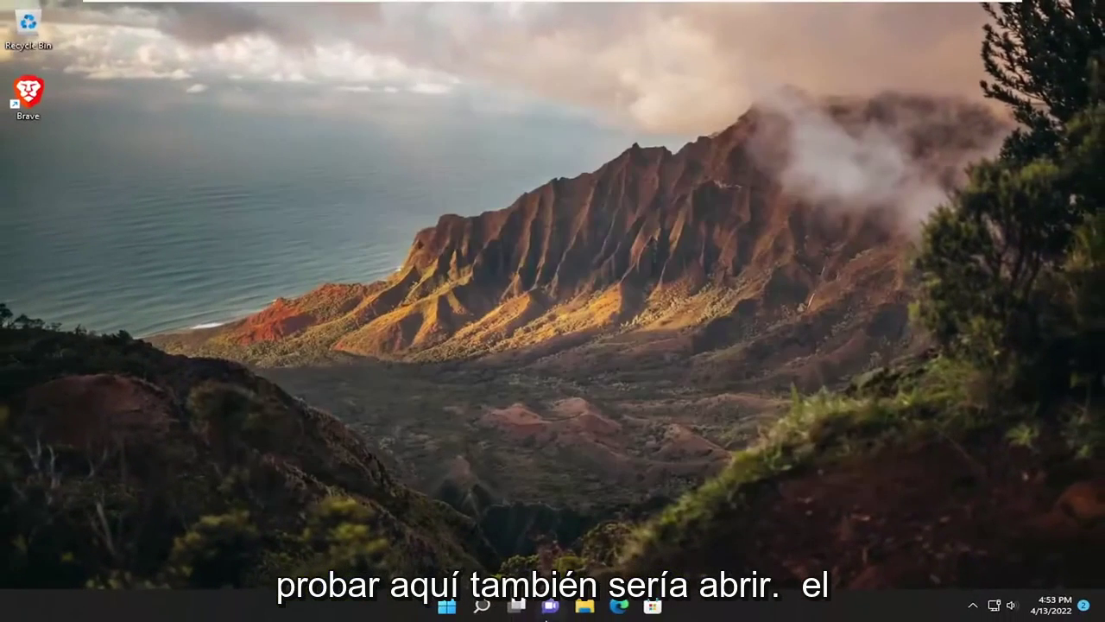
{"action": "left_click", "coordinate": [482, 607]}
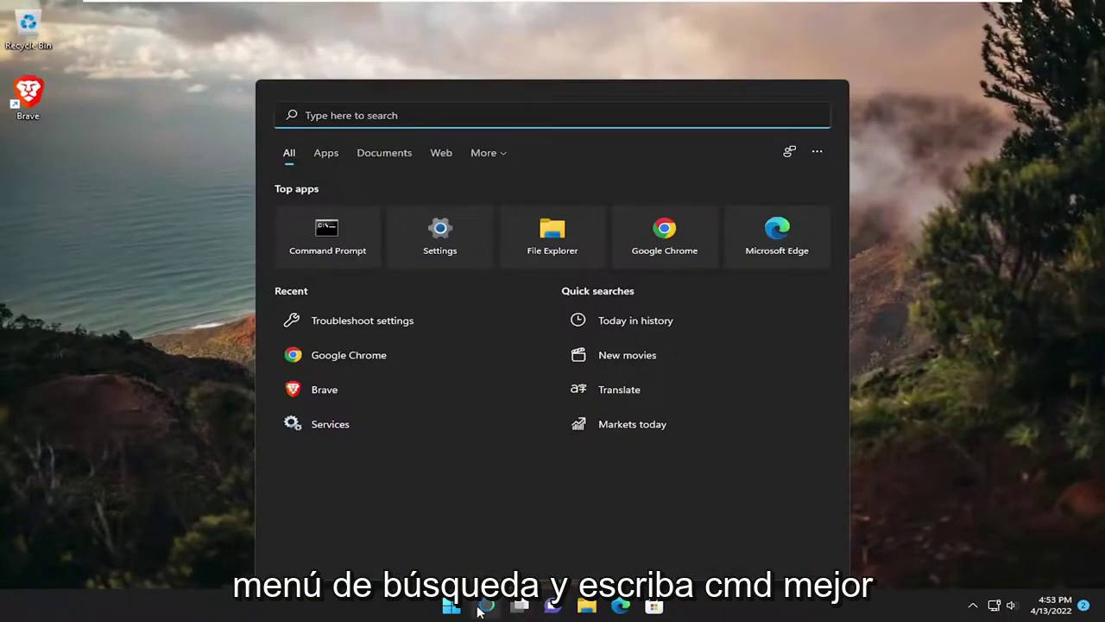
{"action": "type", "text": "cmd"}
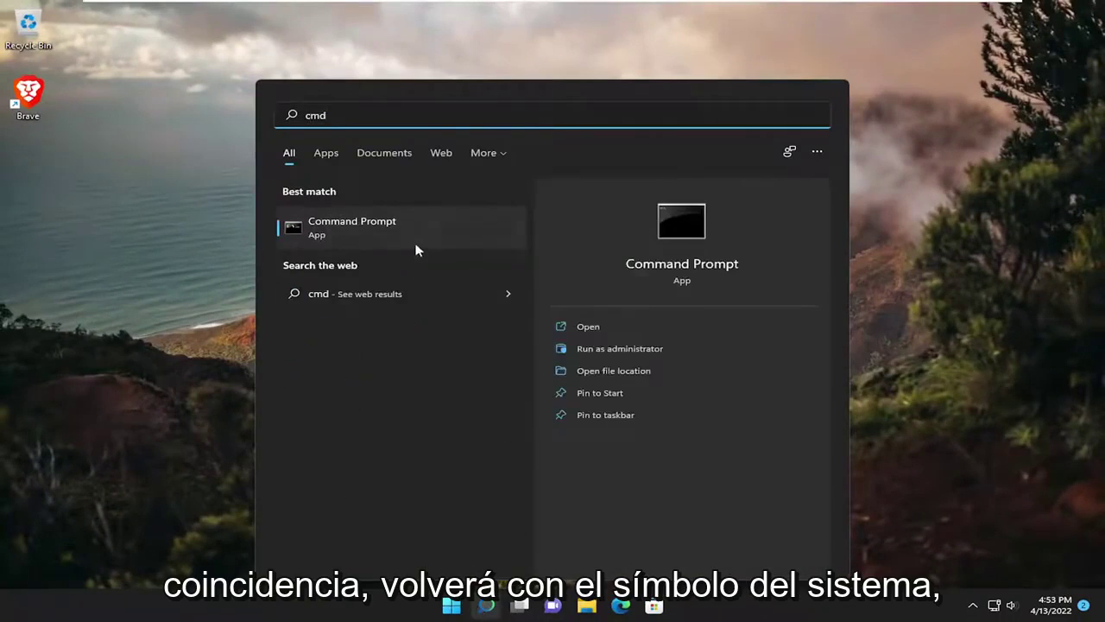
{"action": "right_click", "coordinate": [373, 223]}
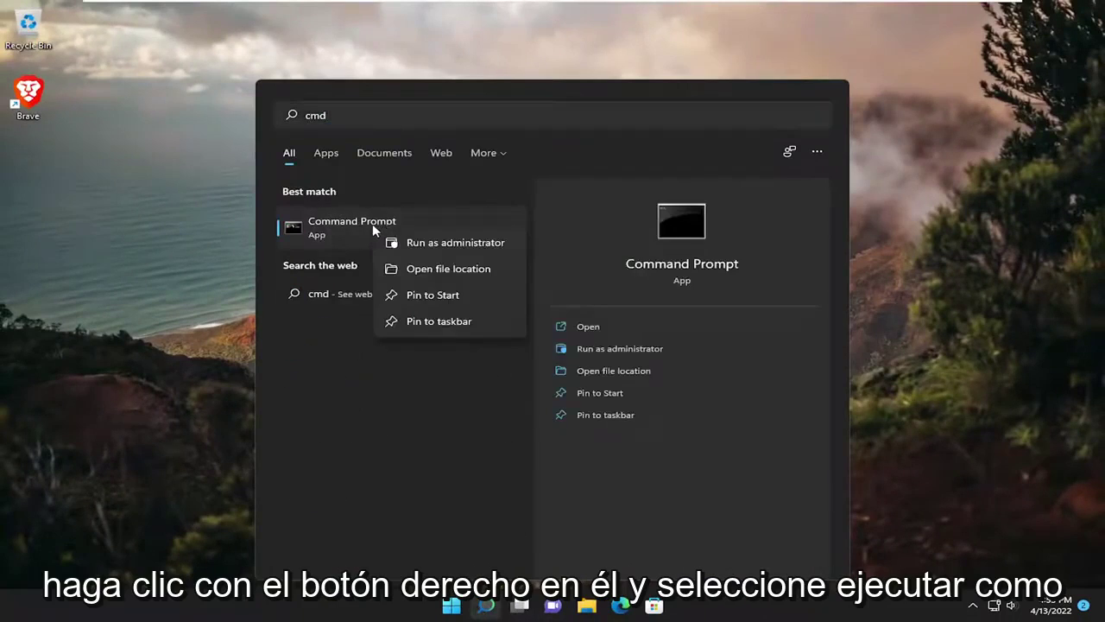
{"action": "left_click", "coordinate": [445, 243]}
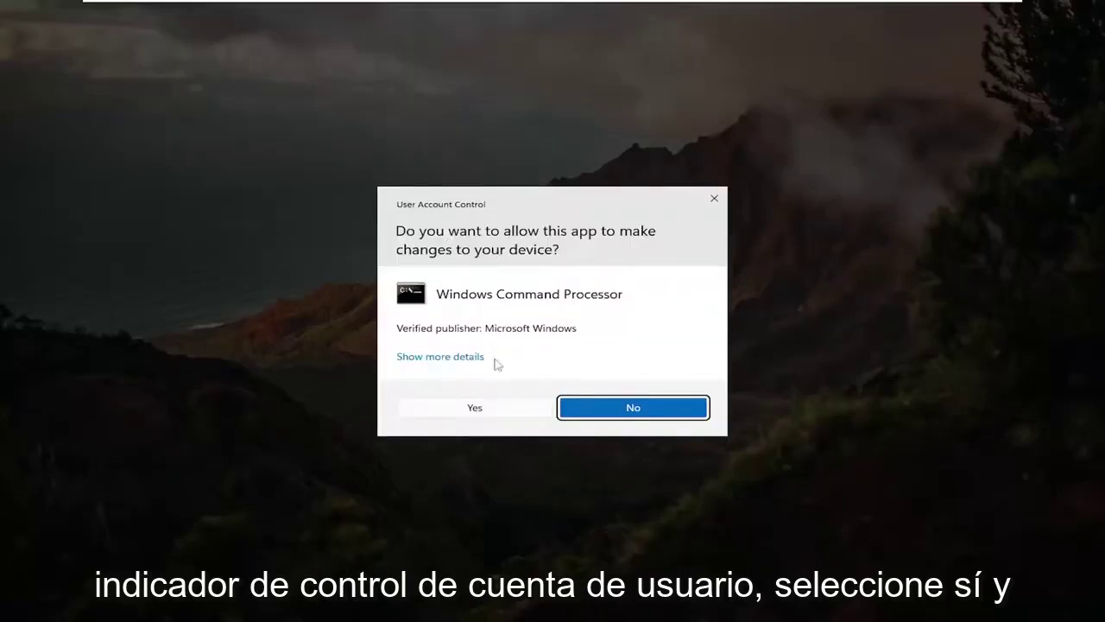
{"action": "left_click", "coordinate": [471, 414]}
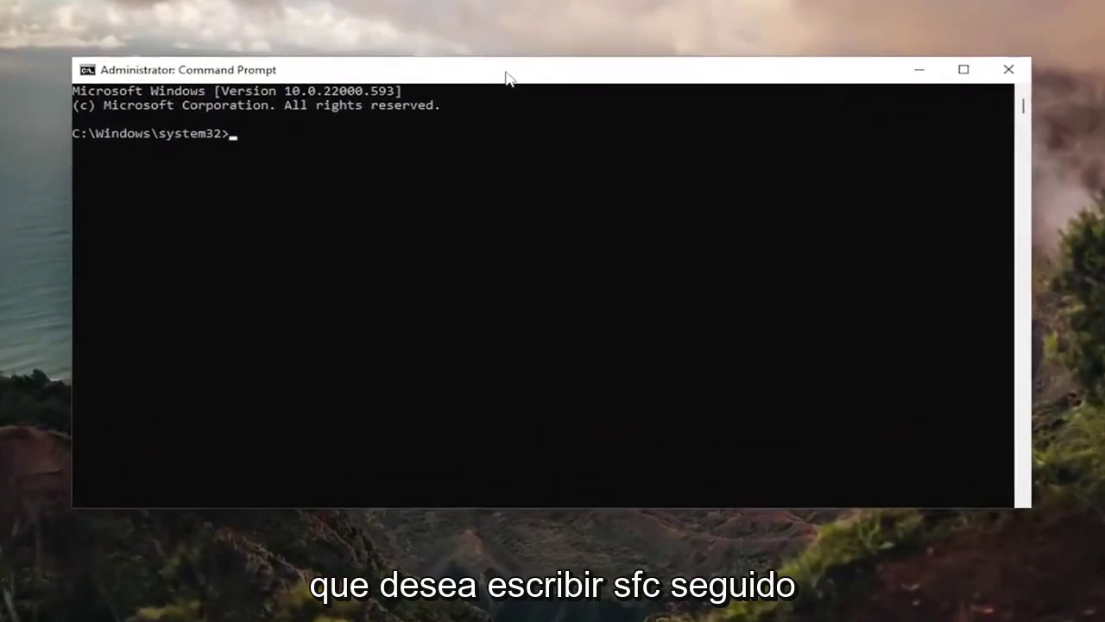
Step: Run sfc /scannow and wait for verification to reach 100% with no integrity violations
{"action": "type", "text": "sfc"}
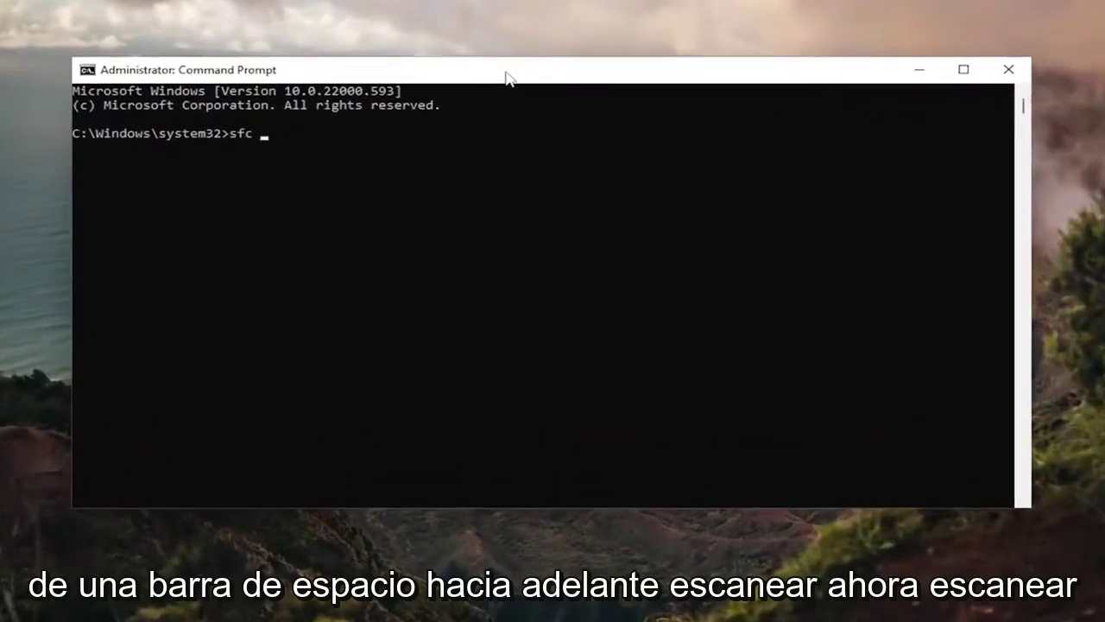
{"action": "type", "text": " /scannow"}
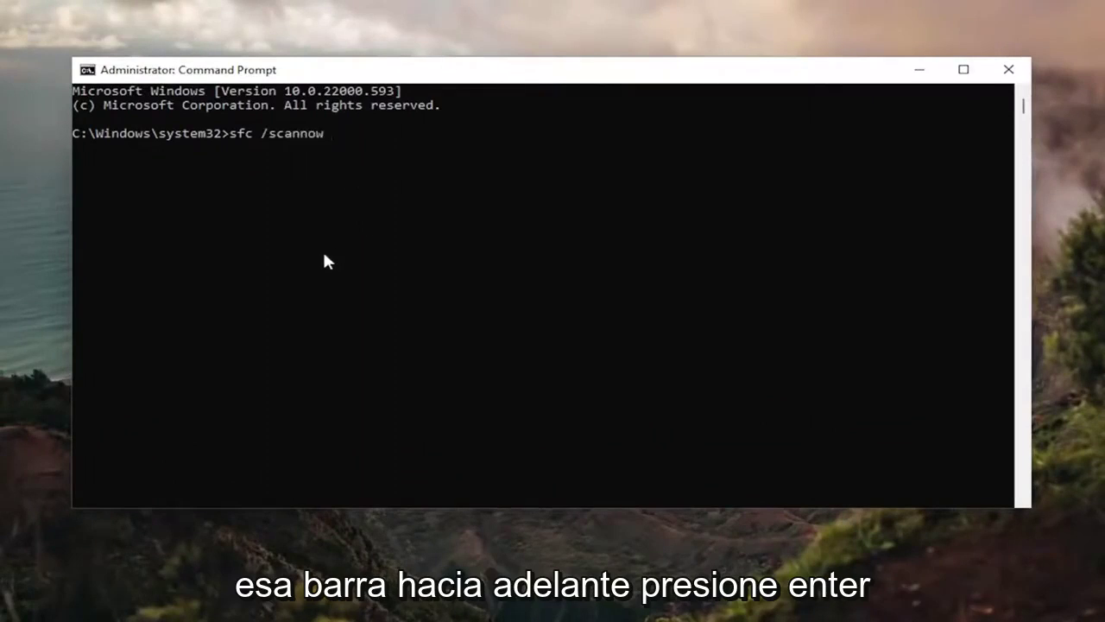
{"action": "key", "text": "Return"}
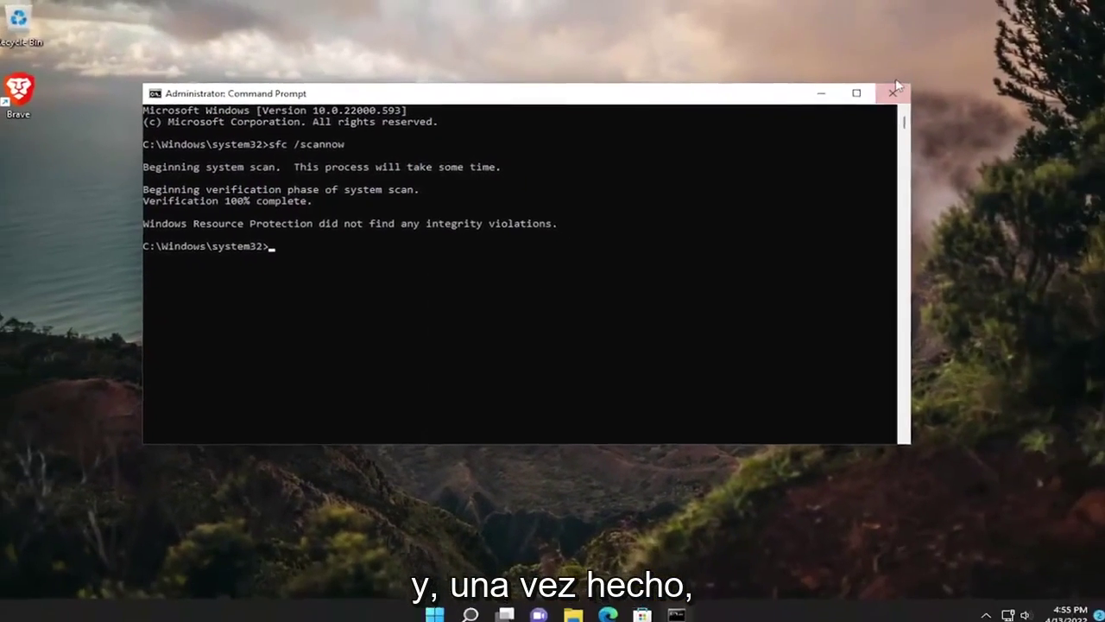
Step: Close Command Prompt and restart the PC from the Start button's shutdown menu
{"action": "left_click", "coordinate": [883, 97]}
{"action": "right_click", "coordinate": [449, 605]}
{"action": "mouse_move", "coordinate": [437, 550]}
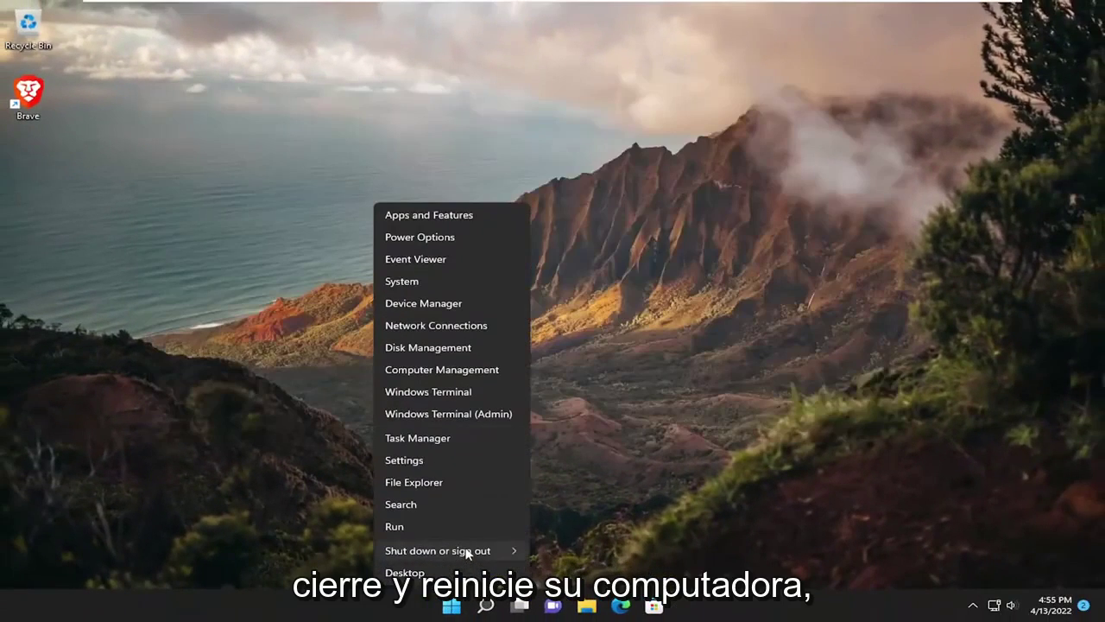
{"action": "left_click", "coordinate": [568, 574]}
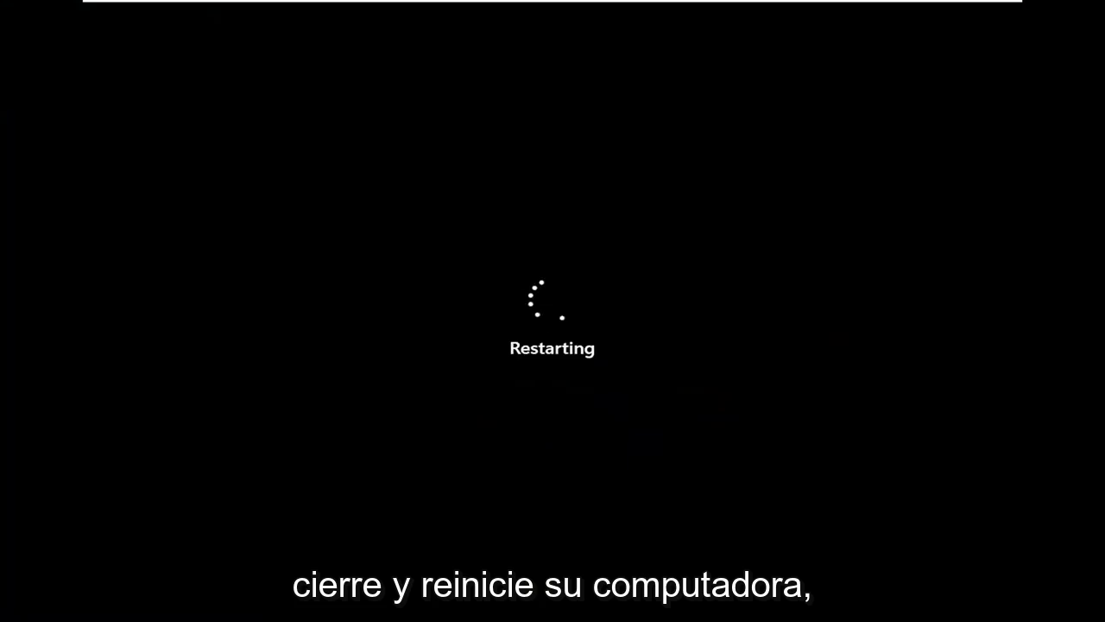